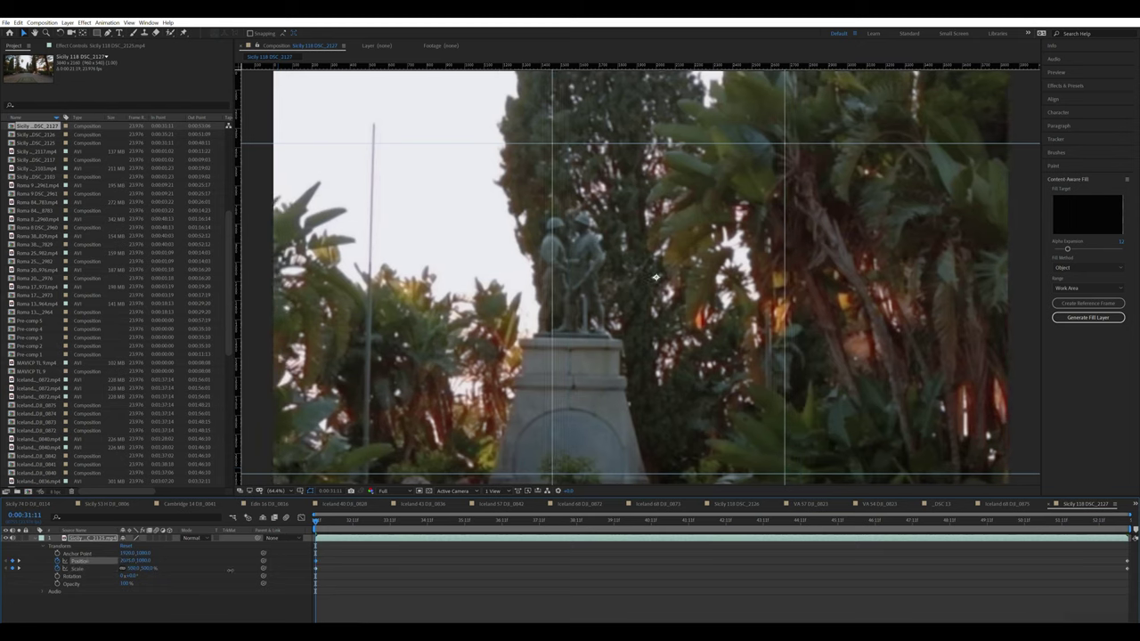
Step: Reposition the enlarged statue clip at the first frame so the monument sits between the guides, and preview the zoom
left_click_drag(143, 563, 4, 553)
left_click_drag(125, 560, 130, 578)
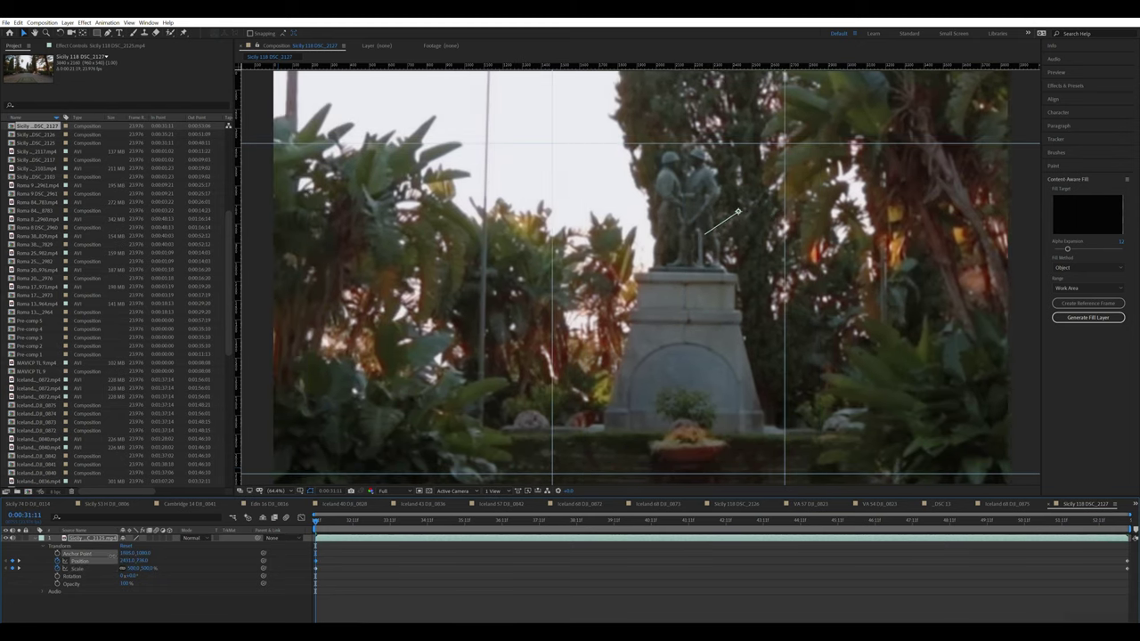
key("space")
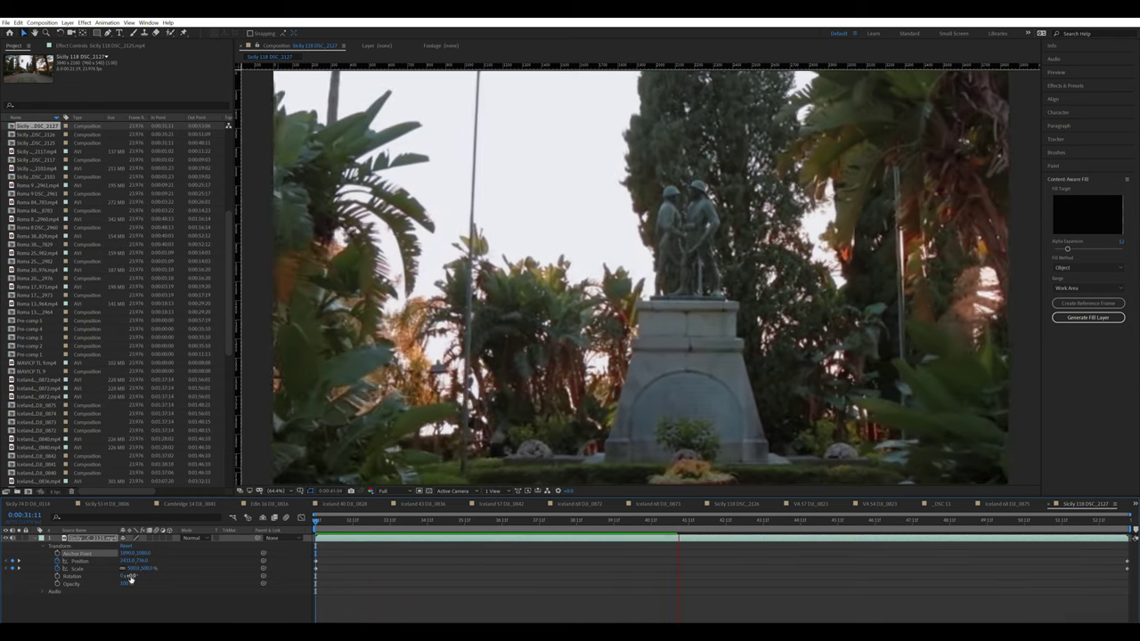
Step: Set the preview resolution to Quarter and delete all Position and Scale keyframes from the statue layer
left_click(382, 490)
left_click(396, 543)
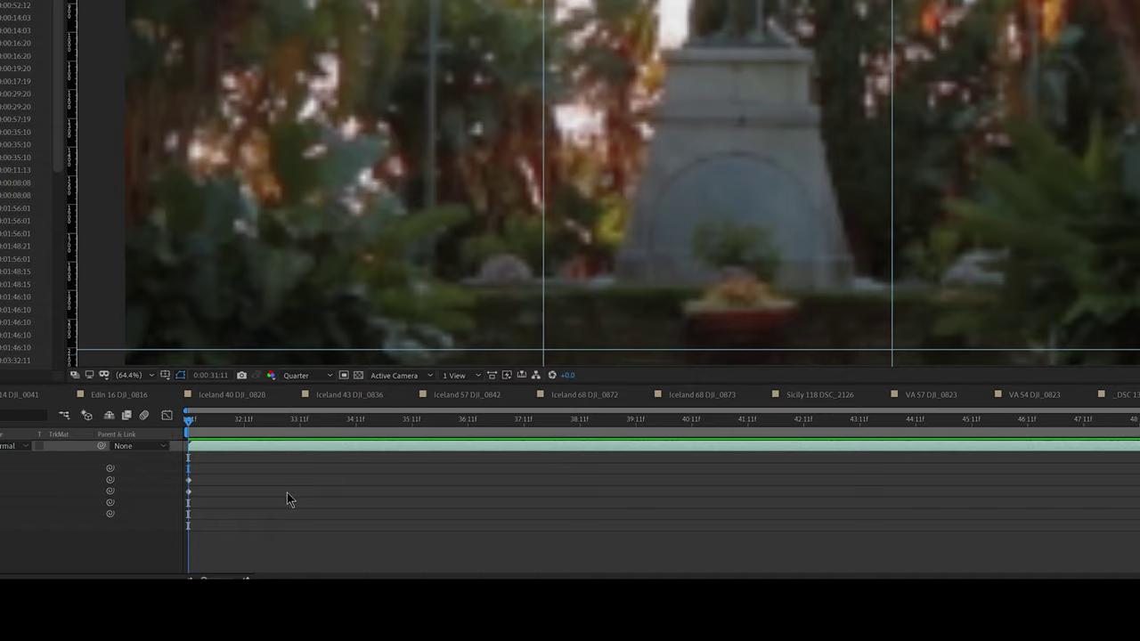
left_click_drag(226, 506, 154, 473)
key("Delete")
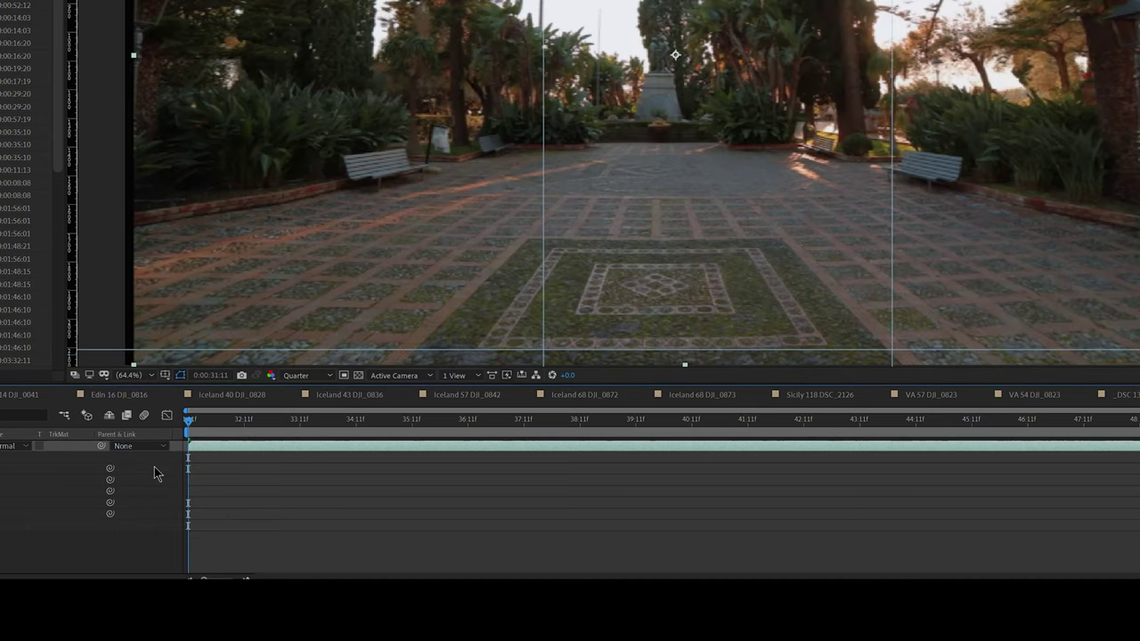
left_click(174, 432)
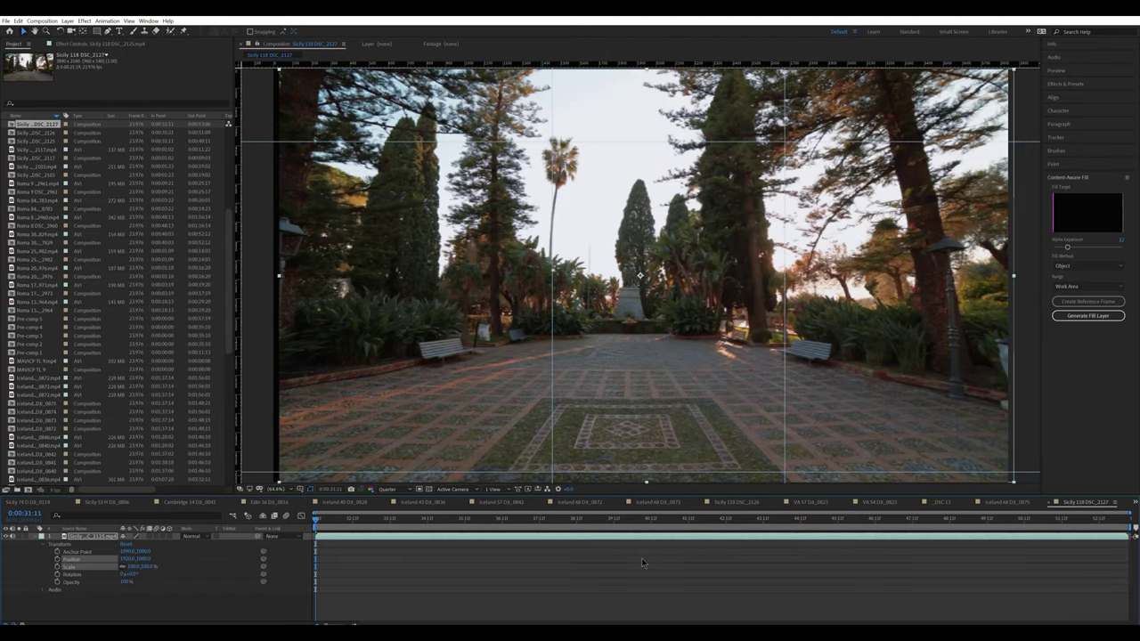
Step: Preview the statue clip's camera move without any scaling to judge which portion is usable
key("space")
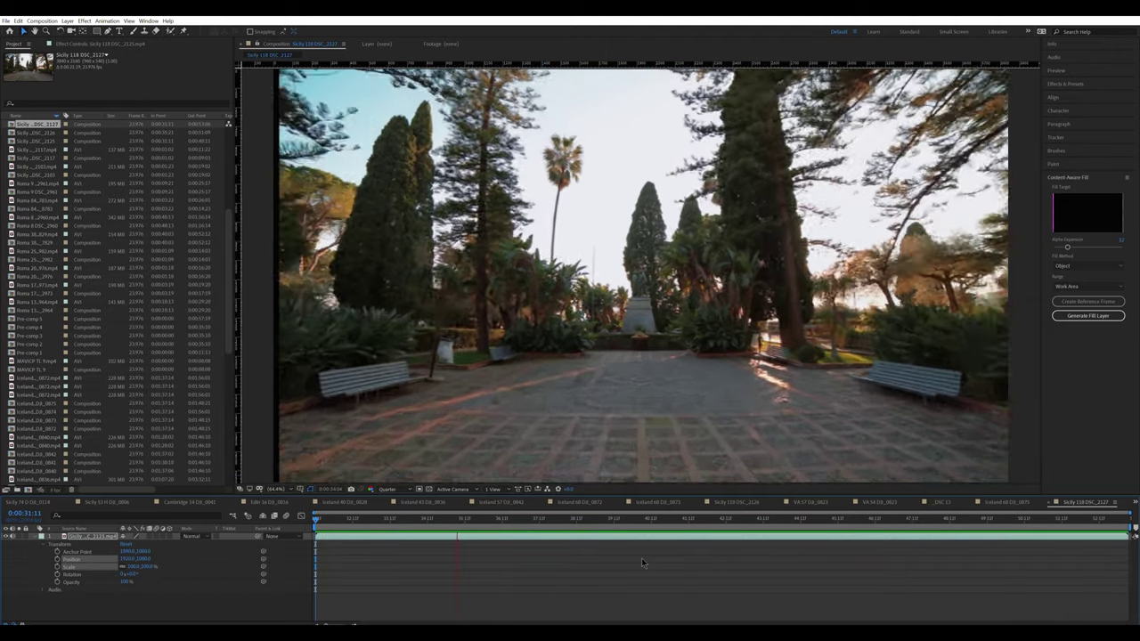
key("space")
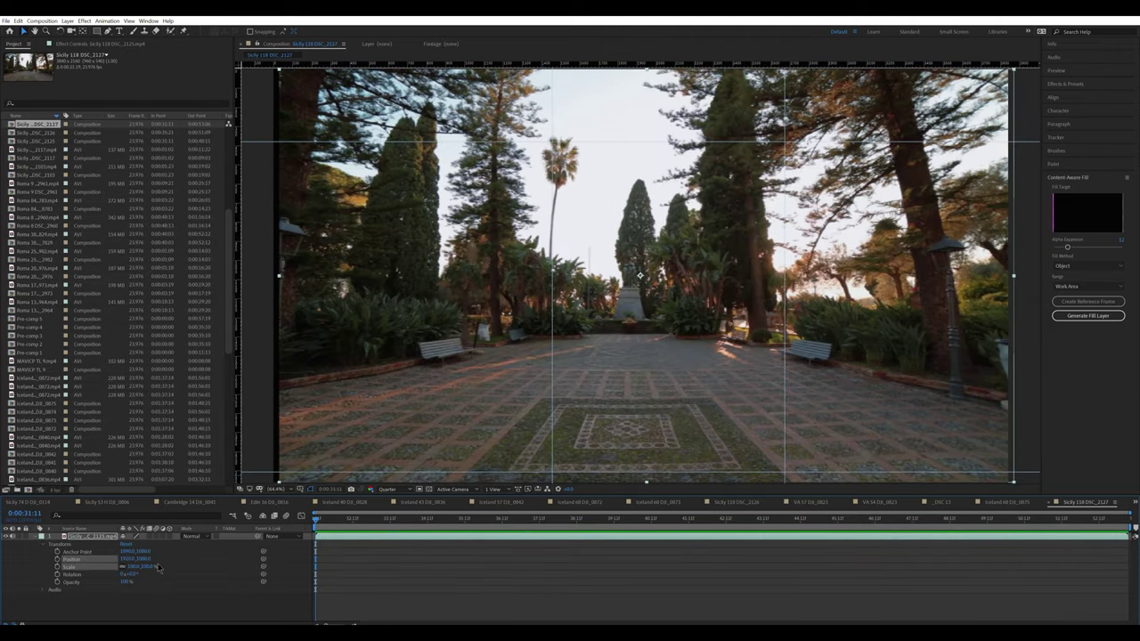
key("space")
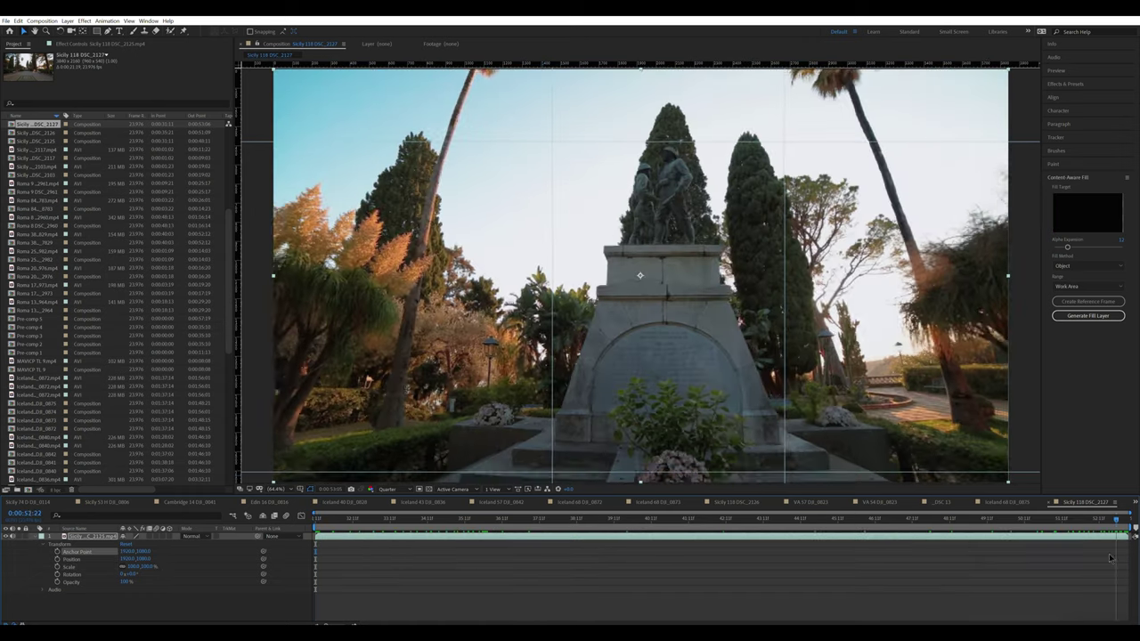
Step: Set the work area from 0:00:36:09 to 0:00:51:02 and trim the composition to it
left_click_drag(1110, 557, 501, 522)
key("b")
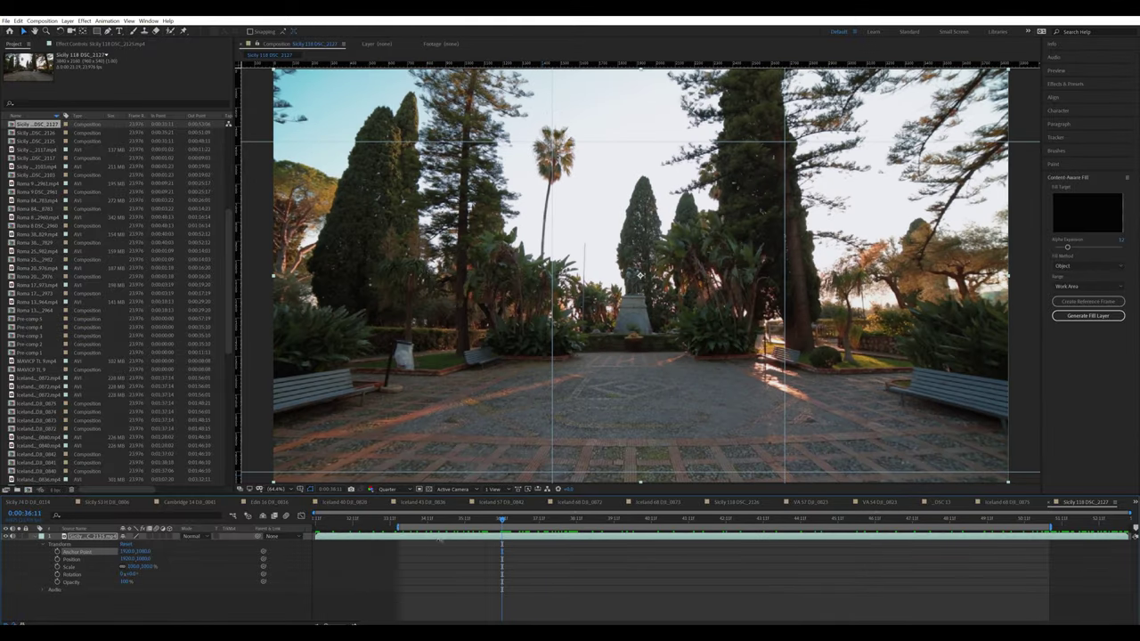
right_click(642, 532)
left_click(676, 551)
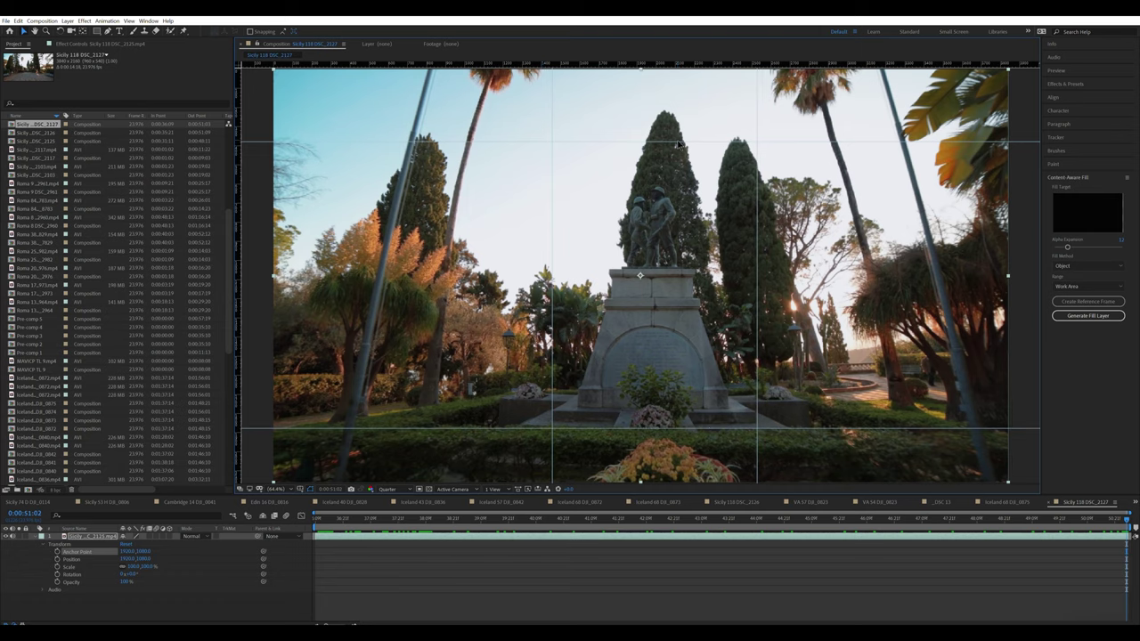
Step: Start Position and Scale keyframes at the last frame, and set the Scale to 300% at the first frame
left_click(56, 559)
left_click(56, 566)
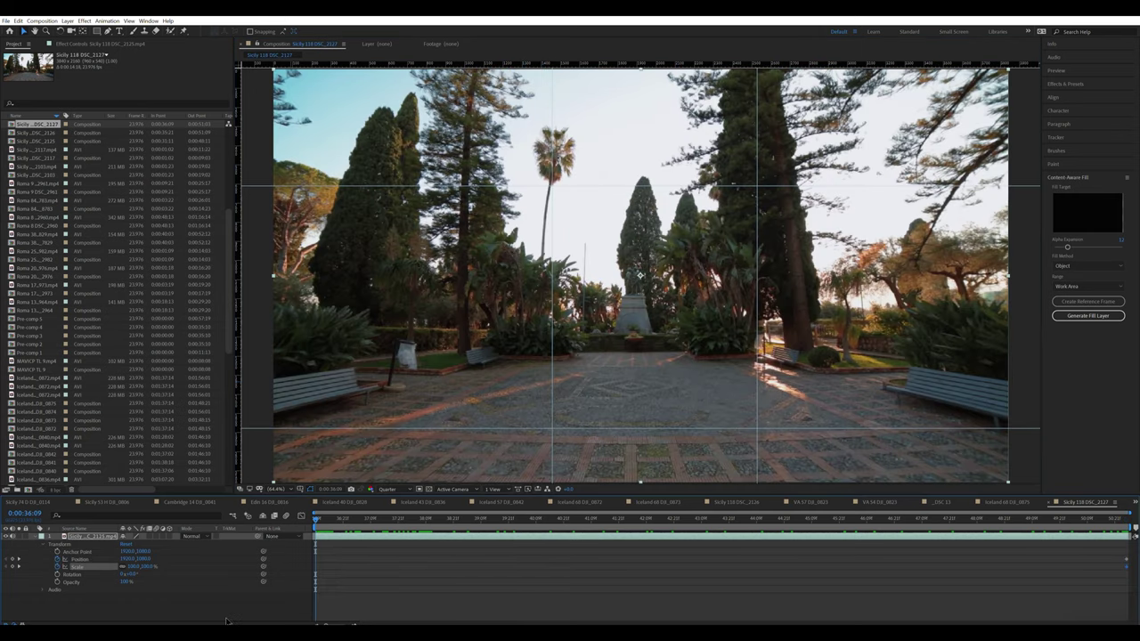
type("200")
key("Return")
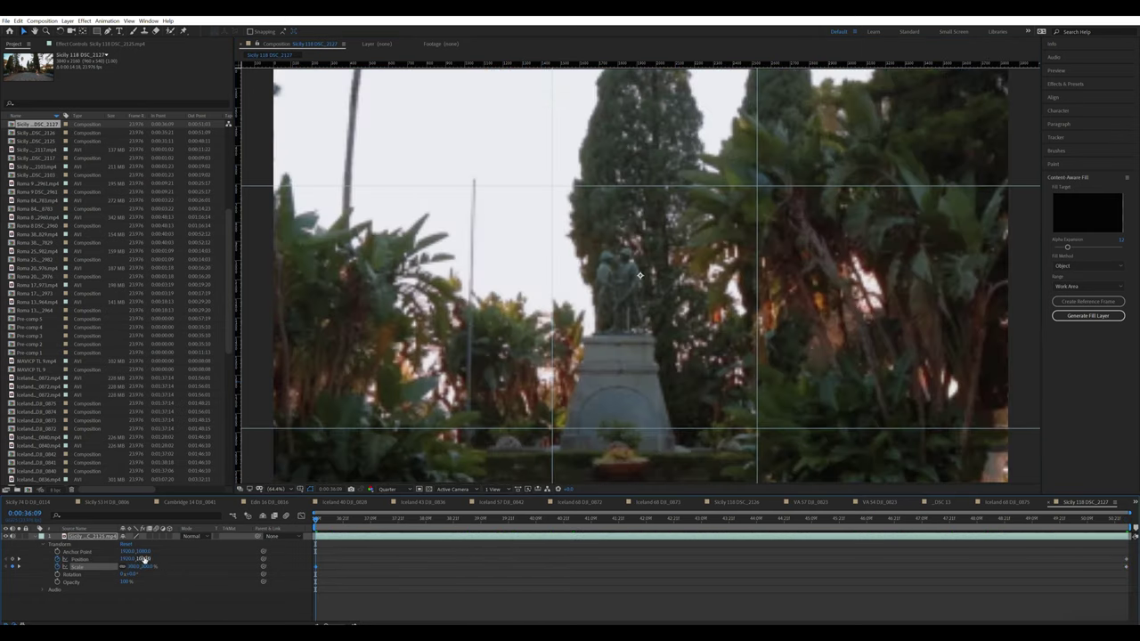
Step: At the first frame, set Scale to 330% and Position to 2145, 758 to fit the monument to the guides
left_click_drag(143, 559, 3, 561)
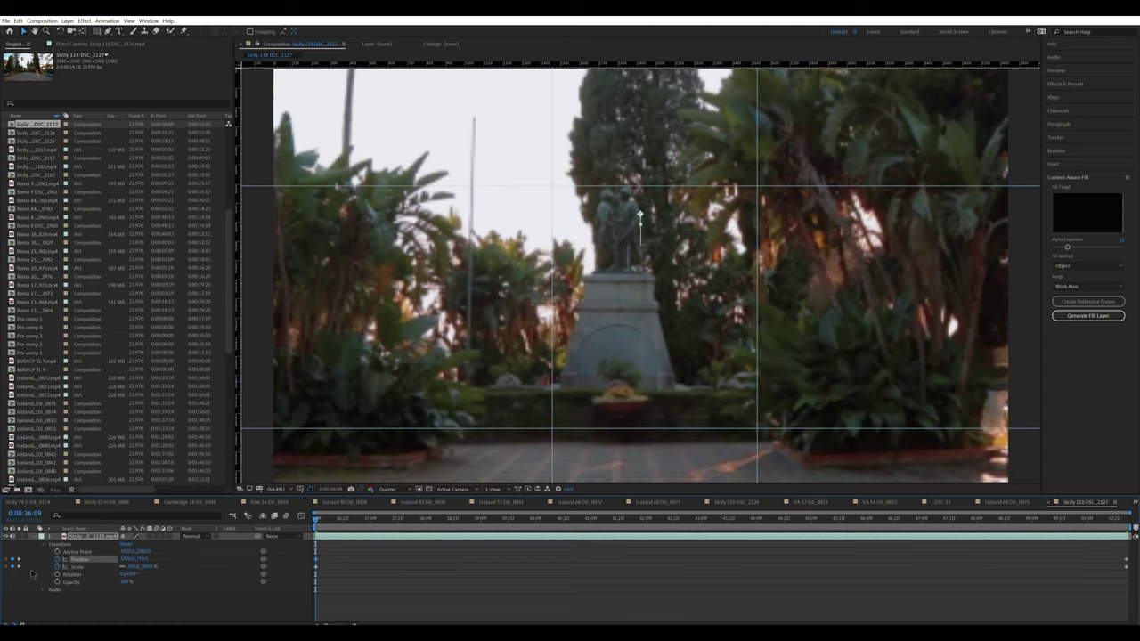
left_click_drag(126, 559, 207, 559)
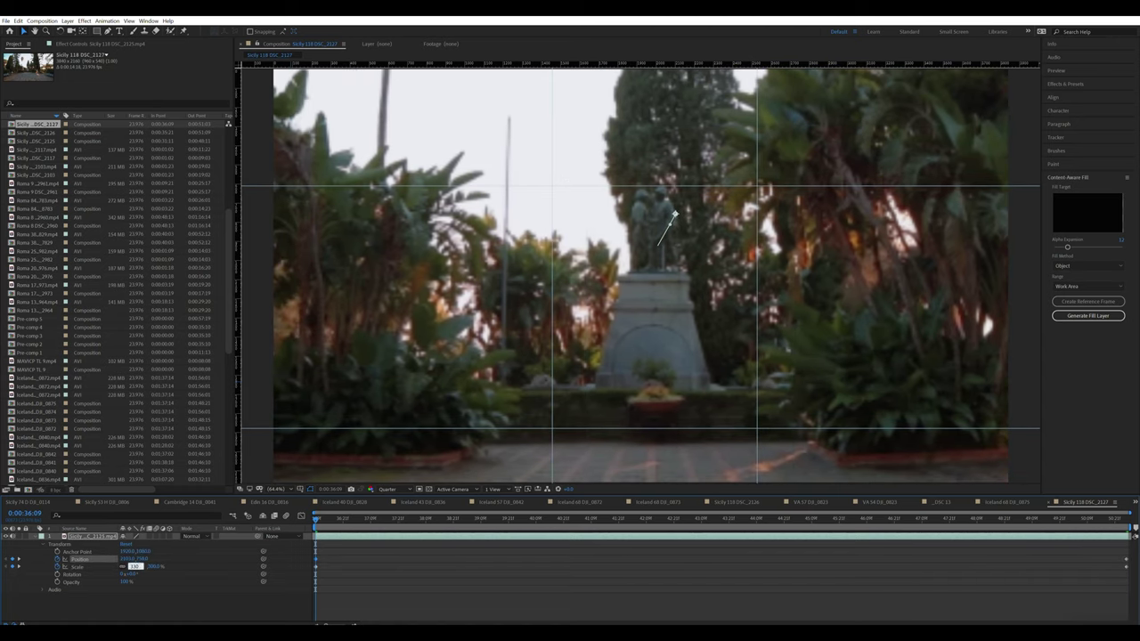
key("Return")
left_click_drag(125, 559, 143, 558)
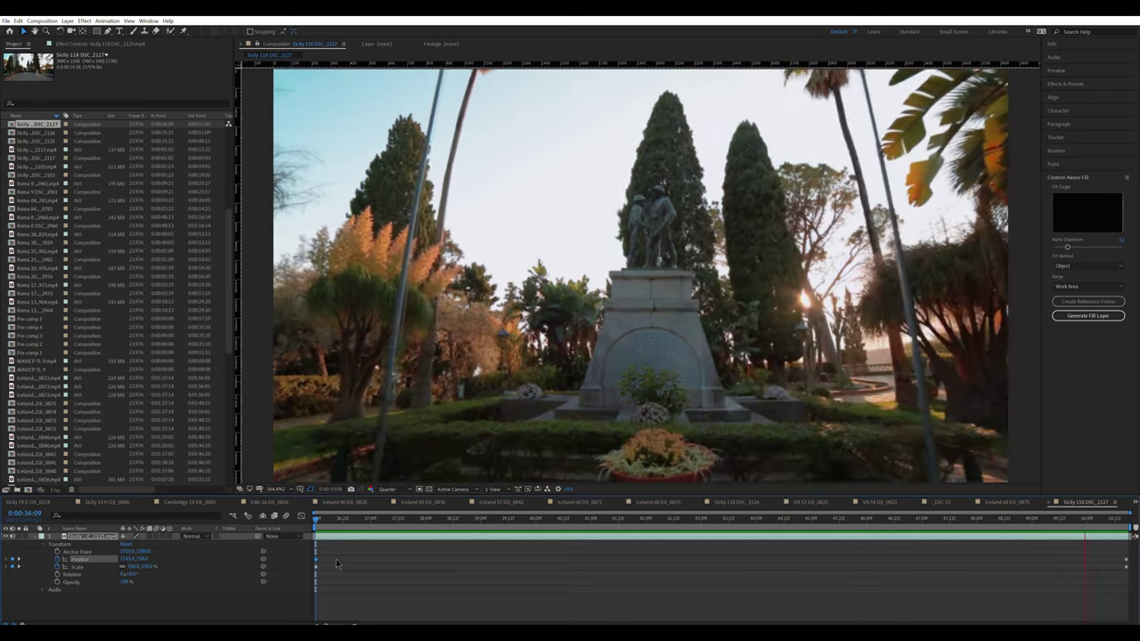
key("space")
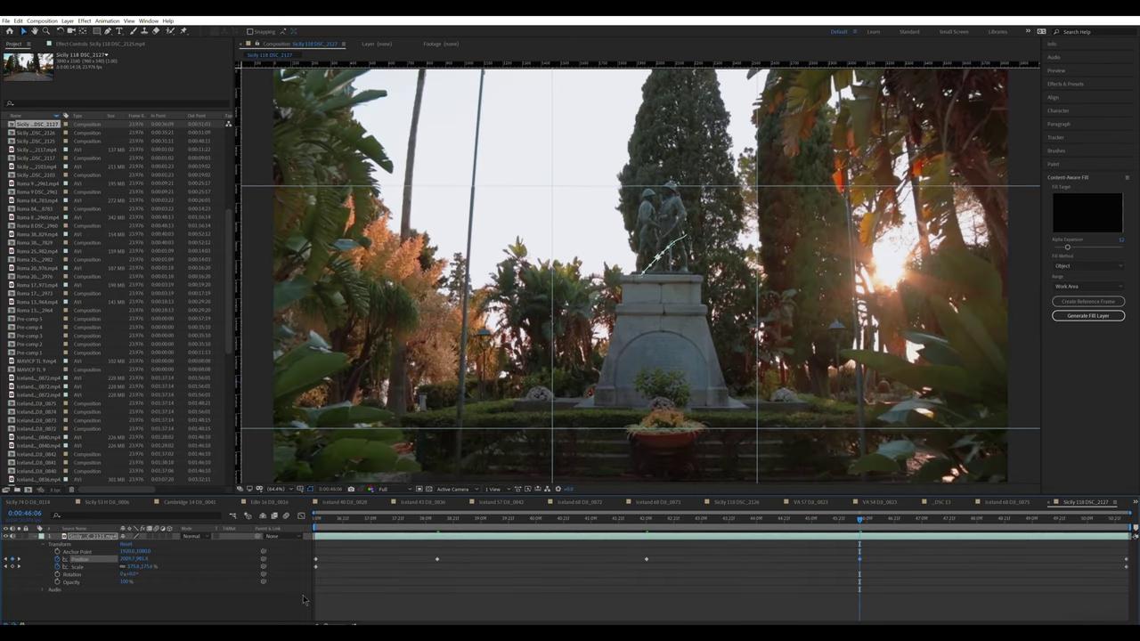
Step: Nudge the statue clip down at 0:00:46:06 to realign it with the upper guide, and preview the move
key("shift+Down")
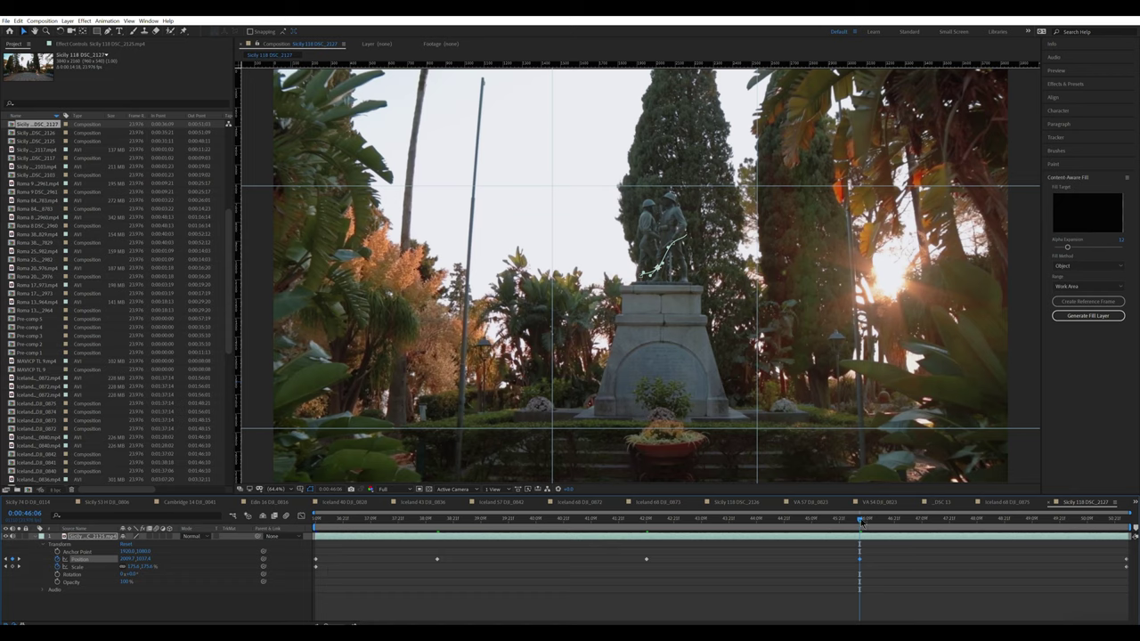
key("space")
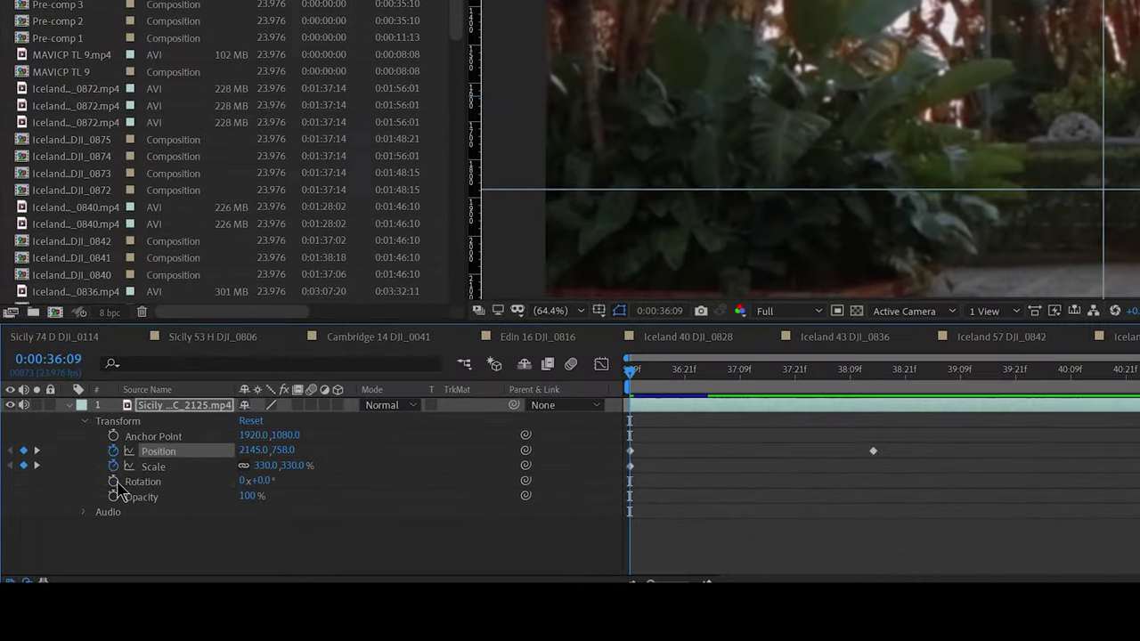
left_click(242, 494)
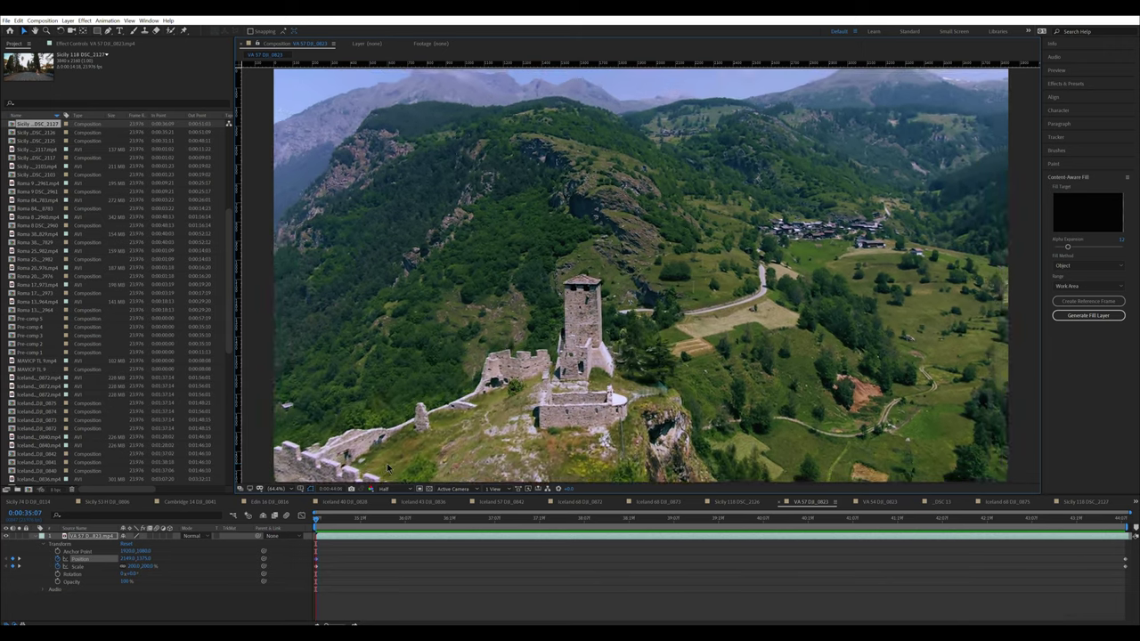
Step: Time-stretch the castle clip in VA 57 DJI_0823 to a stretch factor of 50
key("space")
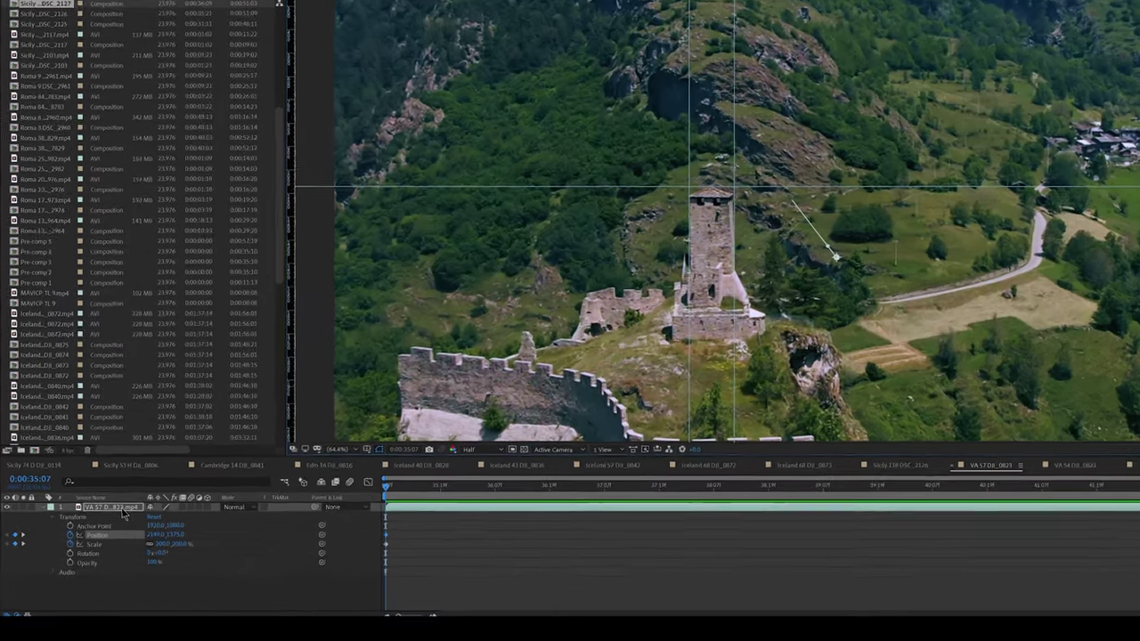
right_click(100, 536)
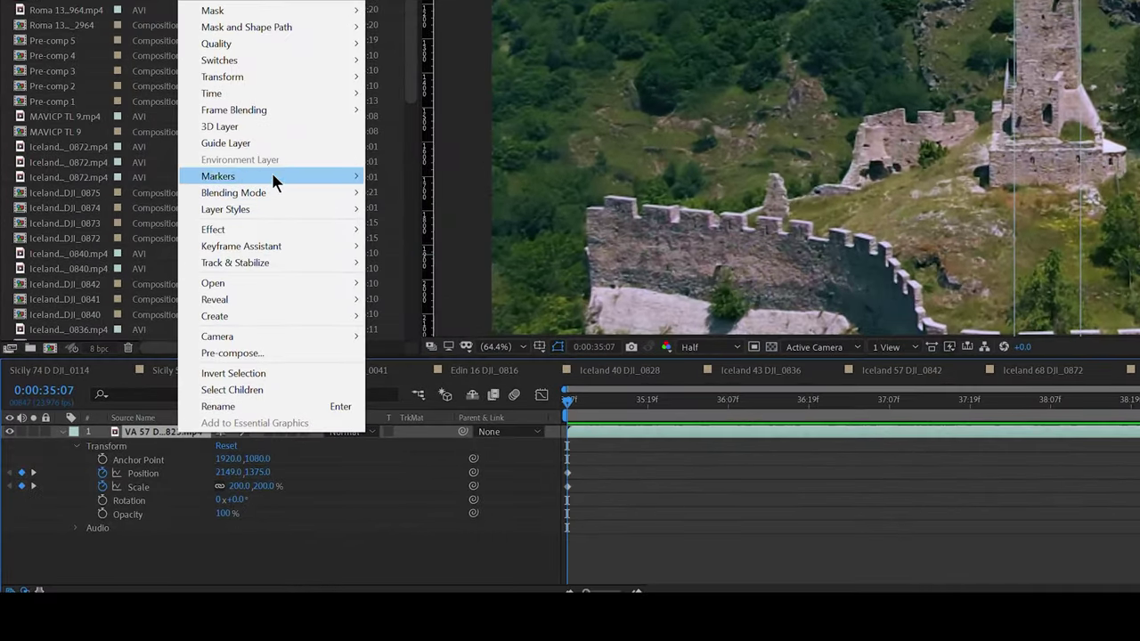
mouse_move(234, 169)
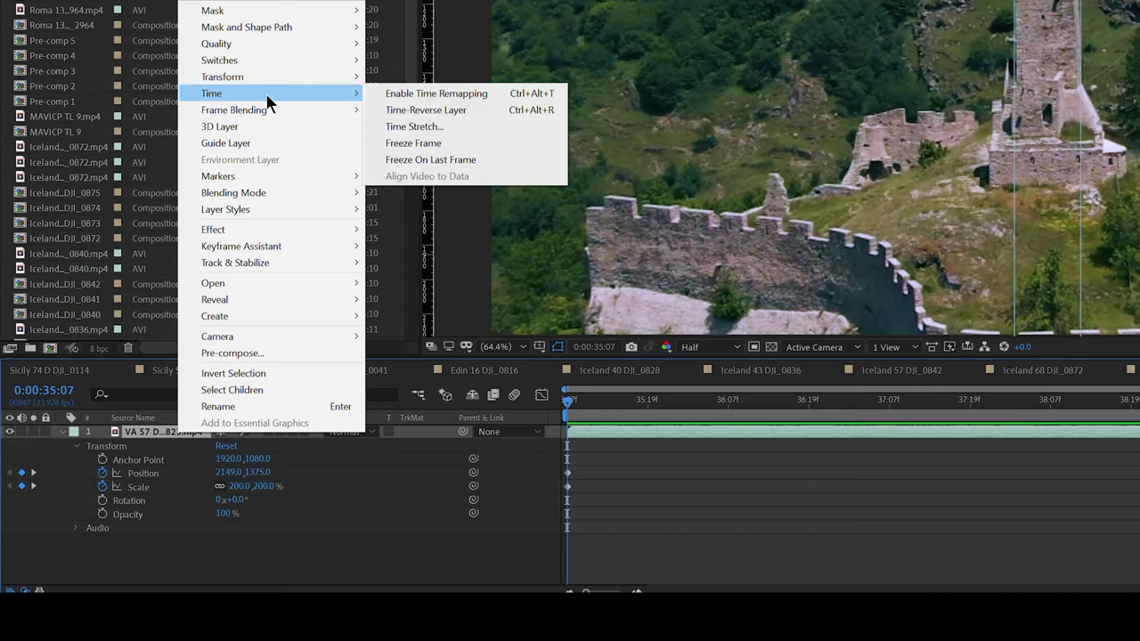
left_click(405, 127)
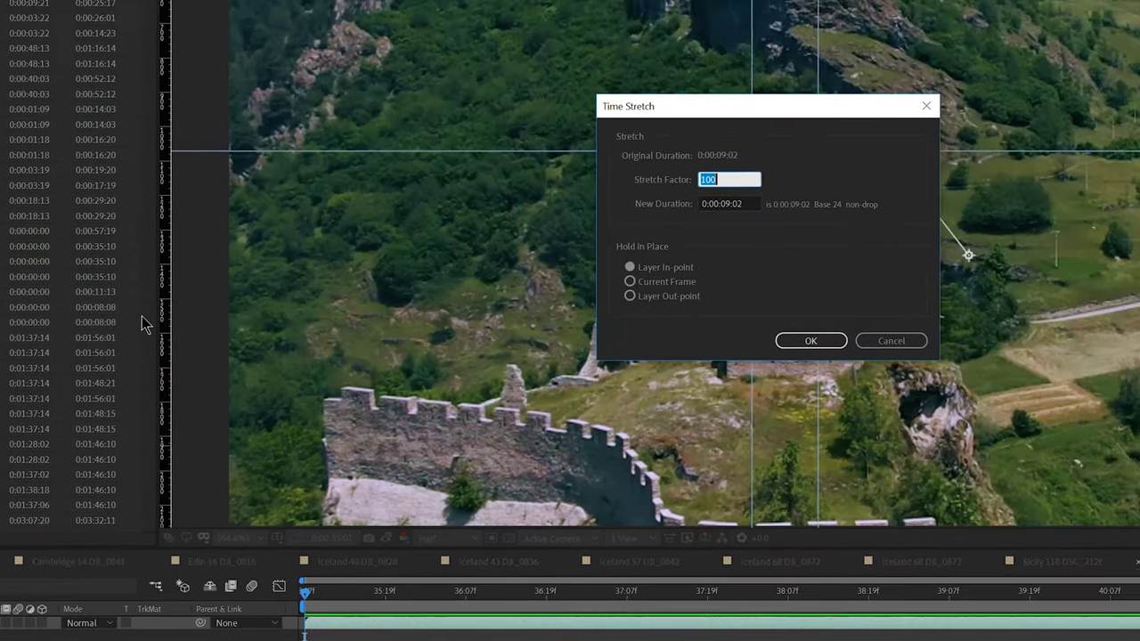
type("50")
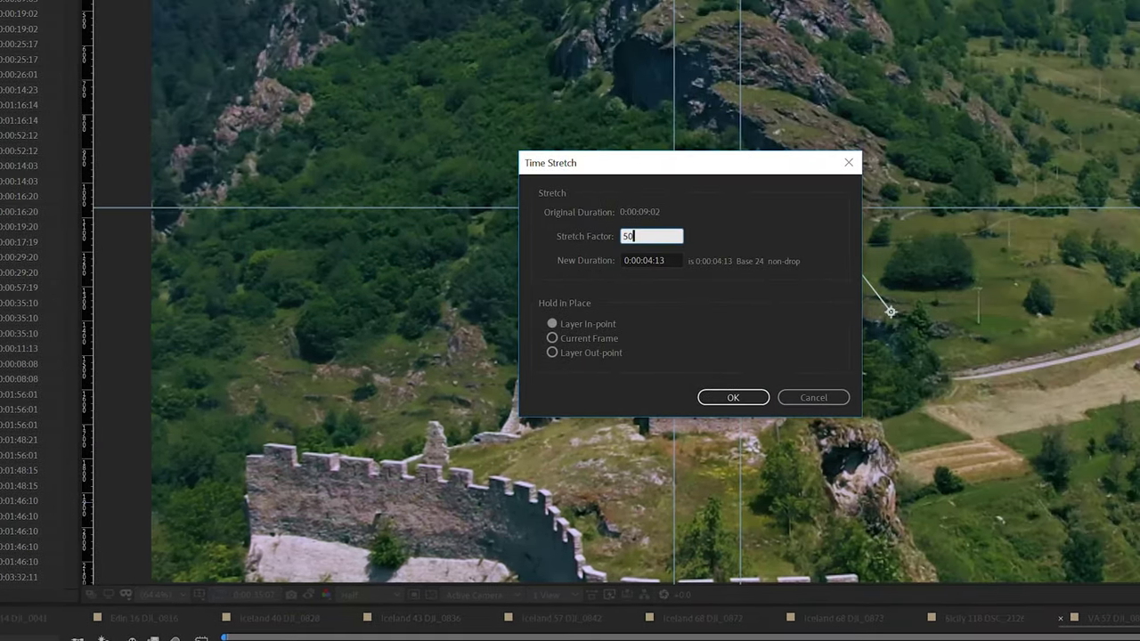
key("Return")
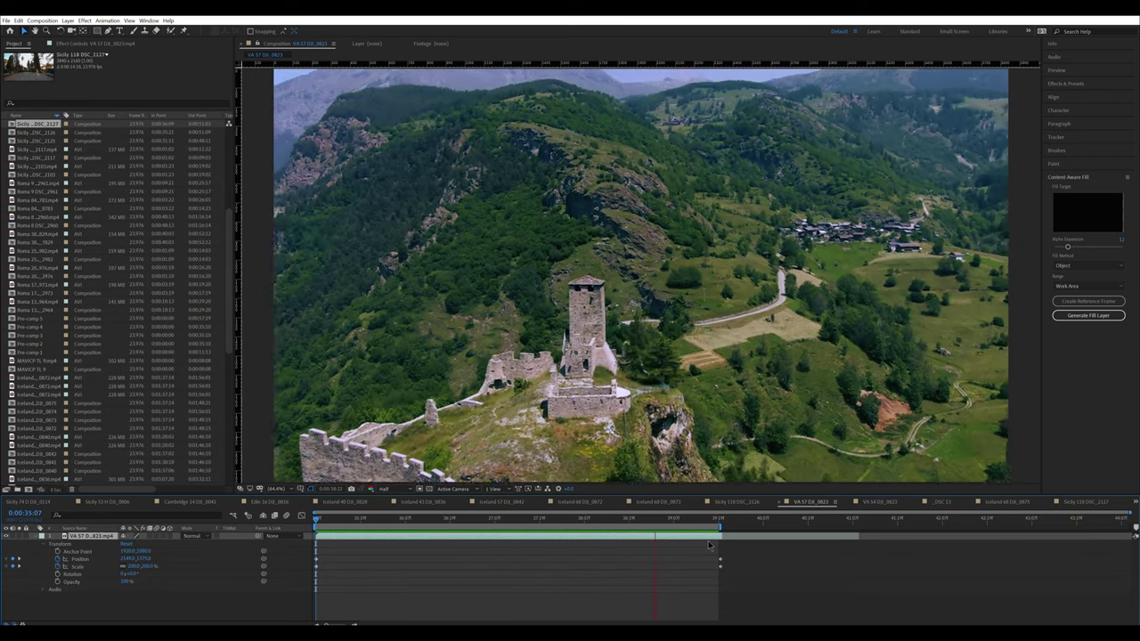
Step: Set the castle layer's Scale to 150% at the last frame, 0:00:39:18
key("space")
key("equal")
type("150")
key("Return")
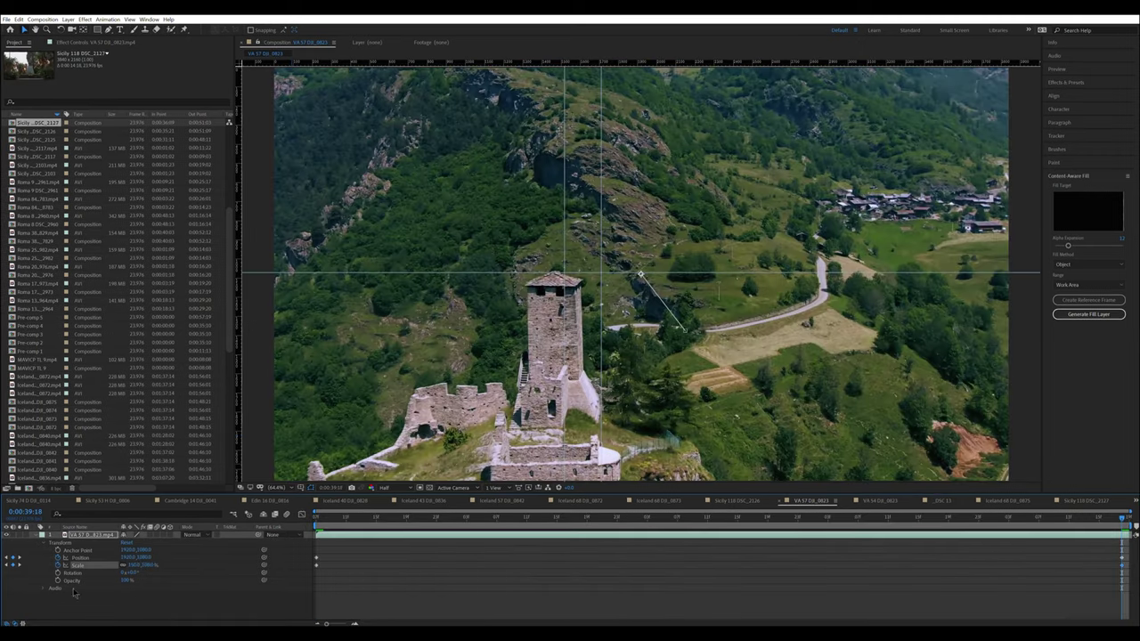
Step: Reposition the castle clip at its last and first frames so the tower lines up with the guides
left_click_drag(525, 485, 598, 454)
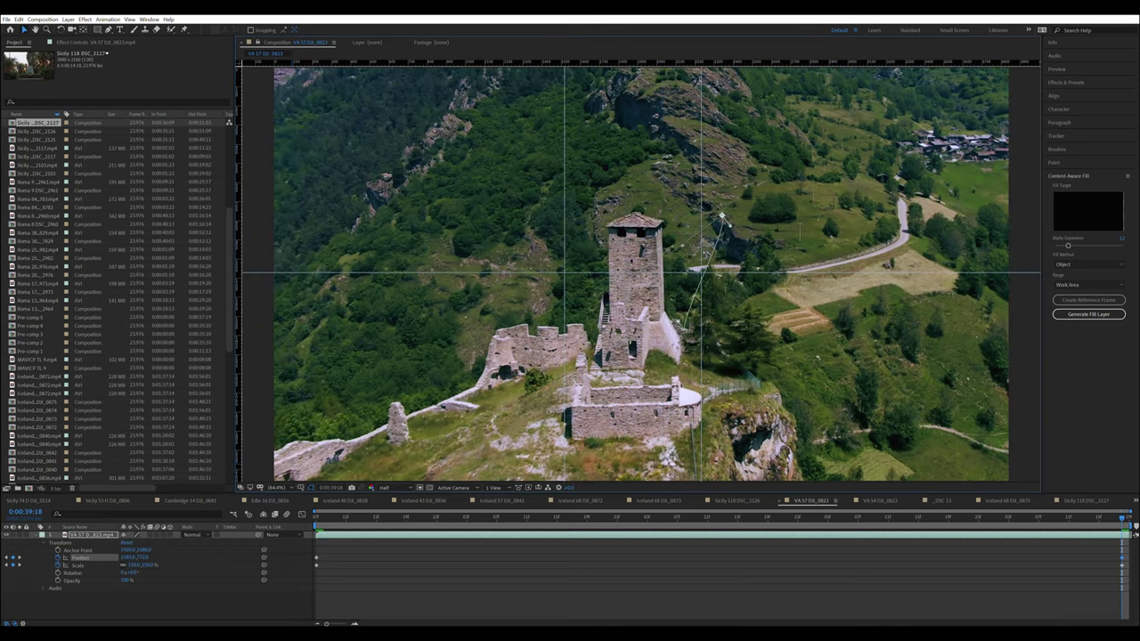
left_click_drag(145, 557, 140, 557)
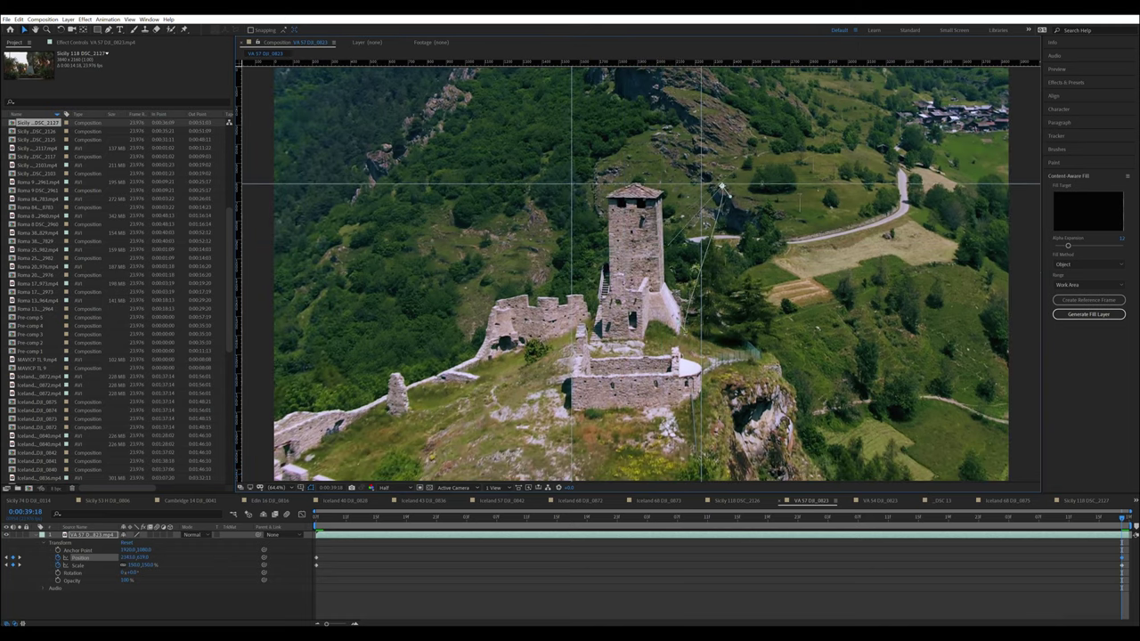
key("space")
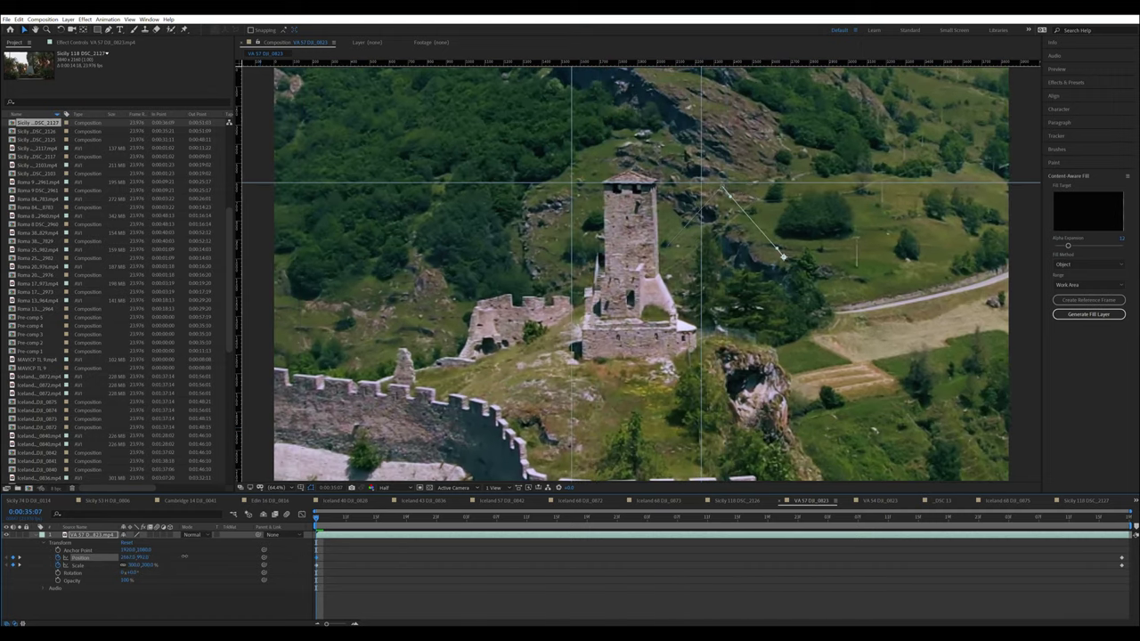
left_click_drag(131, 564, 169, 564)
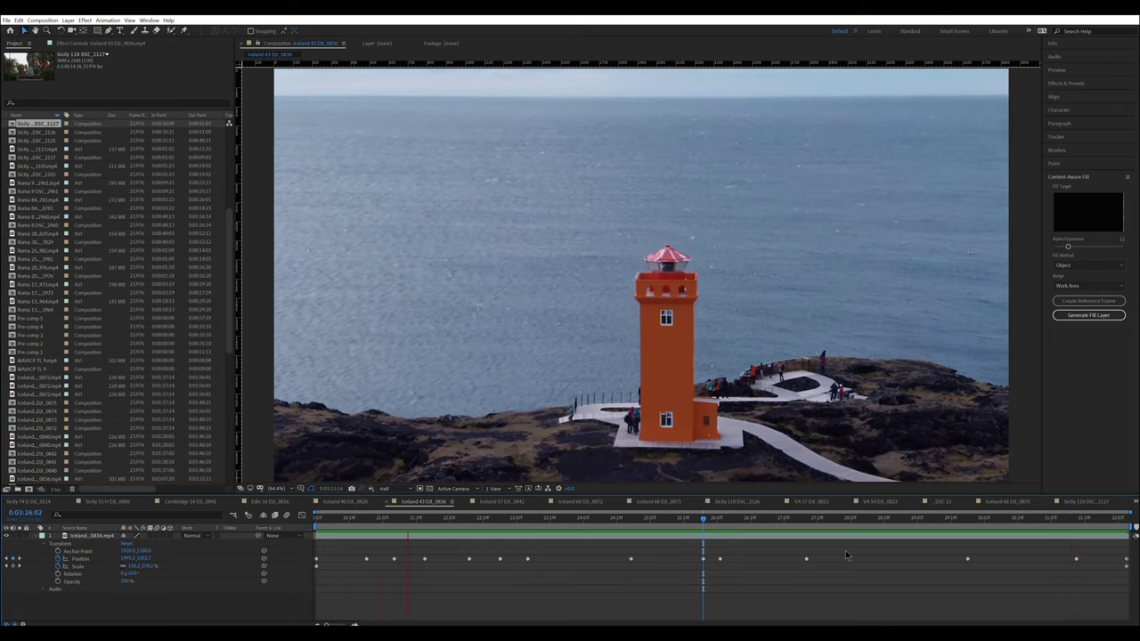
Step: Preview the keyframed lighthouse move in the Iceland 43 DJI_0836 composition
key("space")
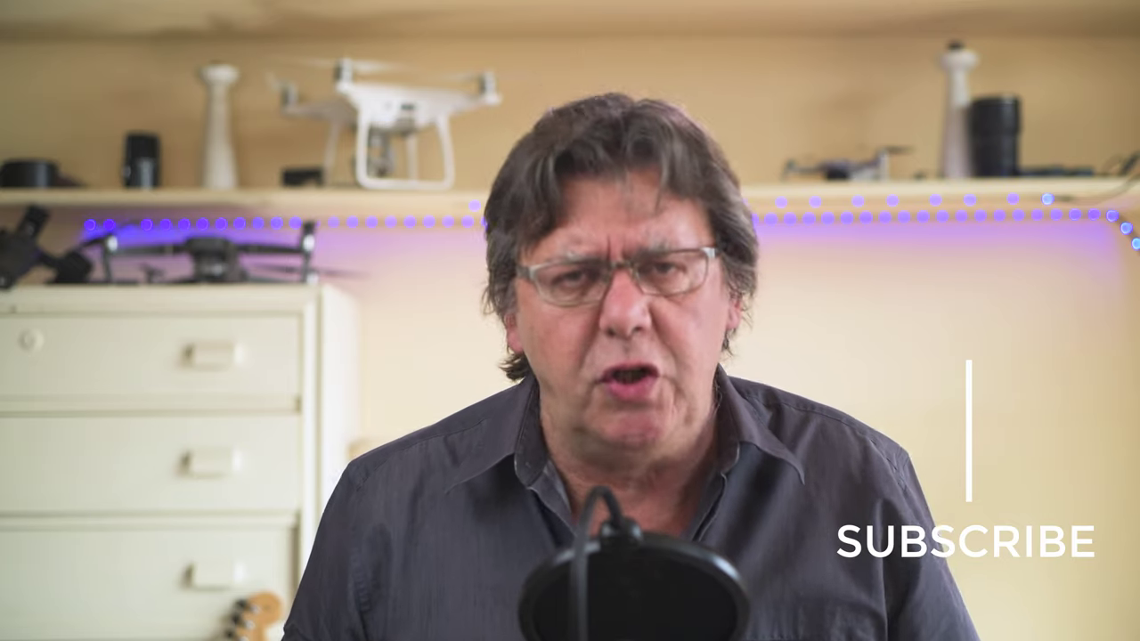